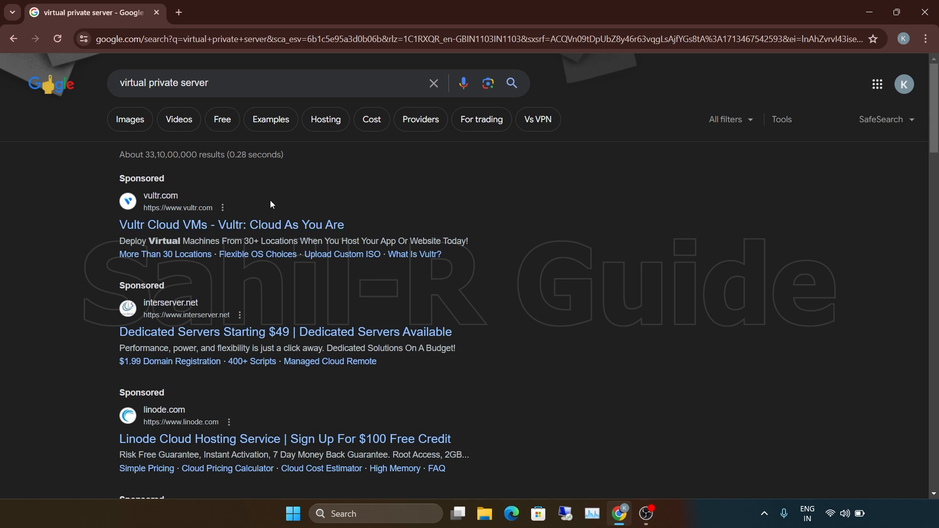
Scroll through the 'virtual private server' results and bring up Remote Desktop Connection from the taskbar
scroll(239, 432, down, 5)
scroll(239, 433, down, 4)
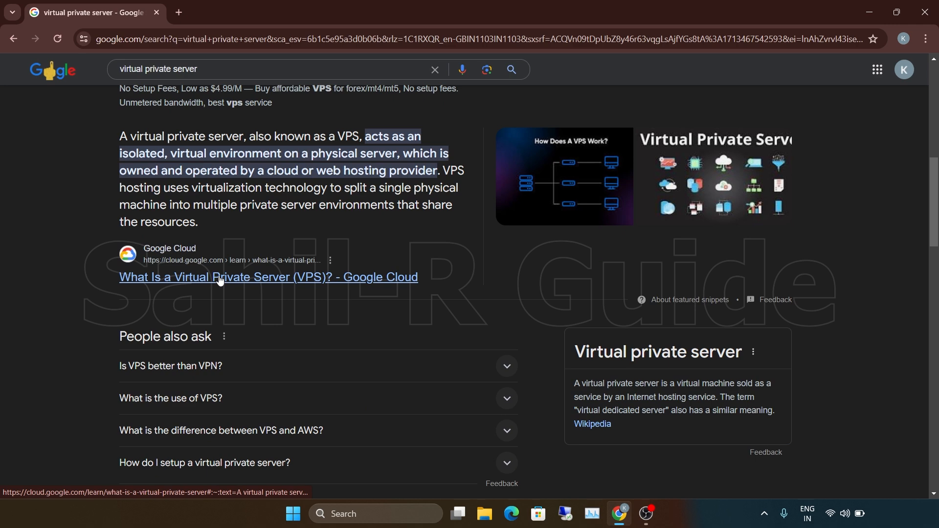
scroll(88, 407, down, 5)
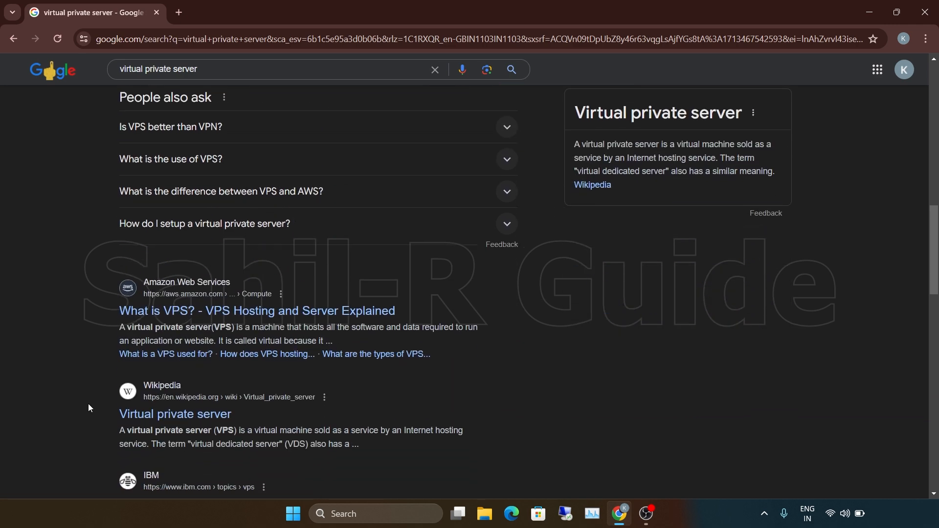
scroll(89, 408, down, 8)
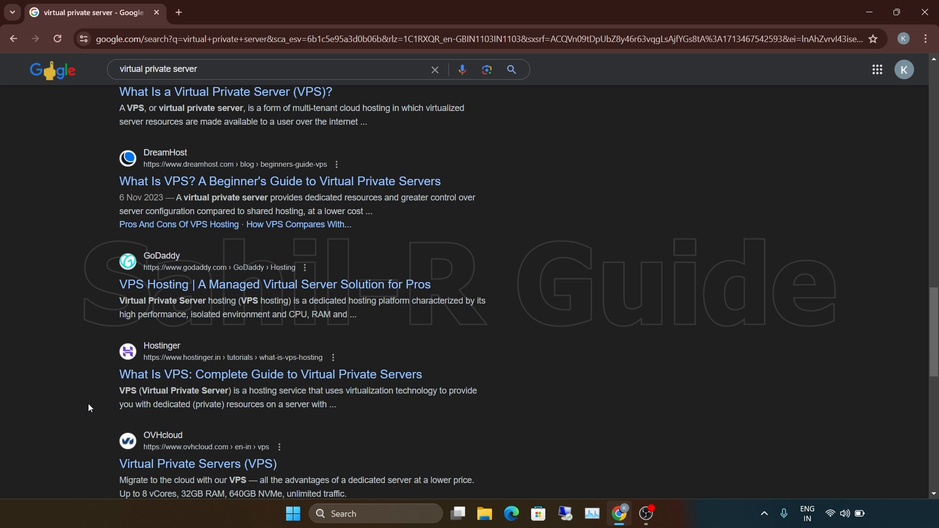
scroll(89, 404, up, 20)
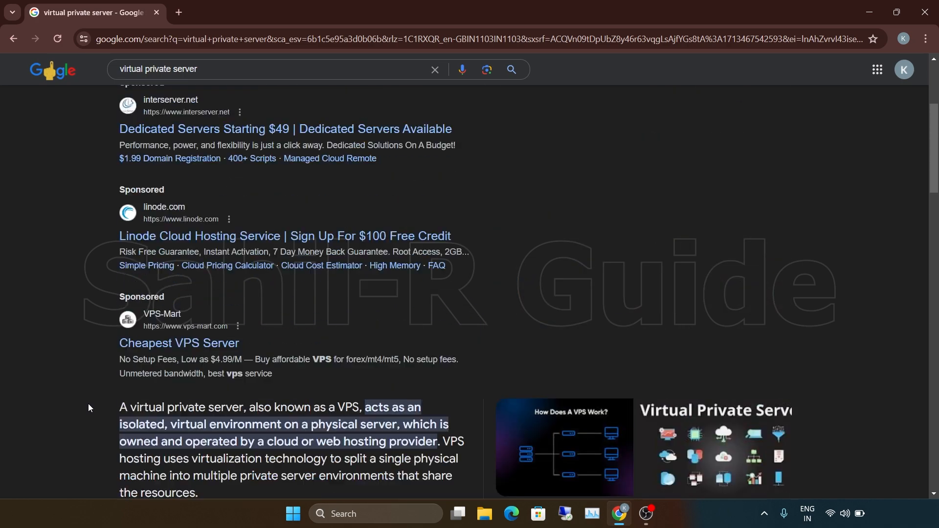
click(565, 513)
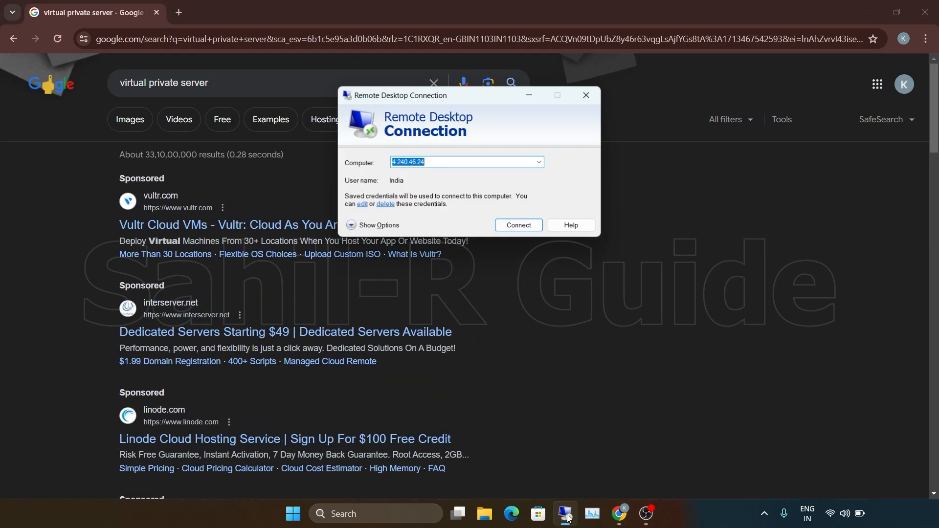
Focus the Computer address field in Remote Desktop Connection
click(452, 161)
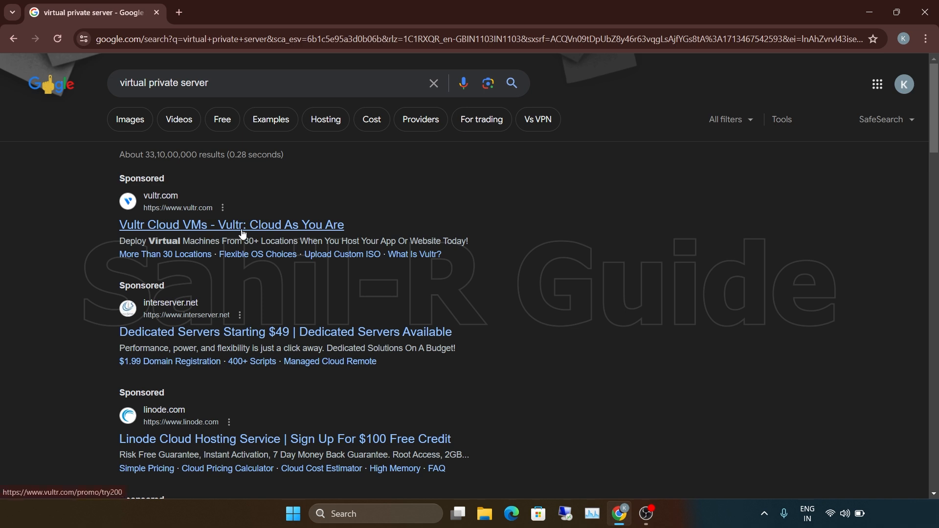
In a fresh tab, search Google for 'vultr' and open the Vultr.com result
click(180, 14)
click(158, 14)
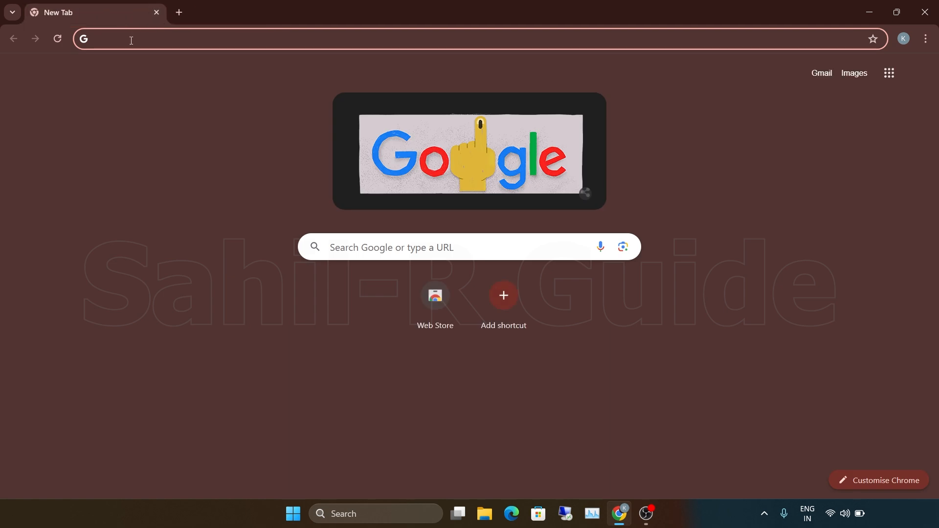
click(131, 40)
text(vultr)
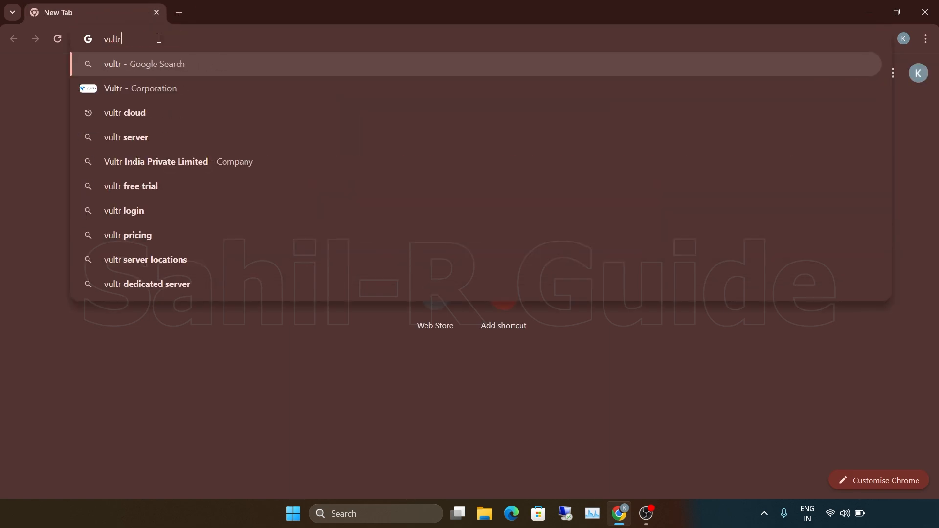
key(Return)
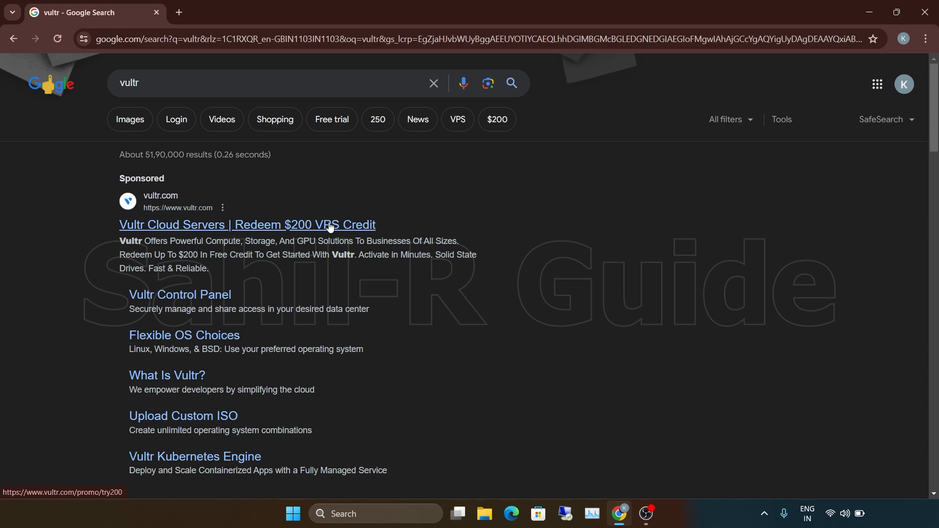
scroll(24, 291, down, 7)
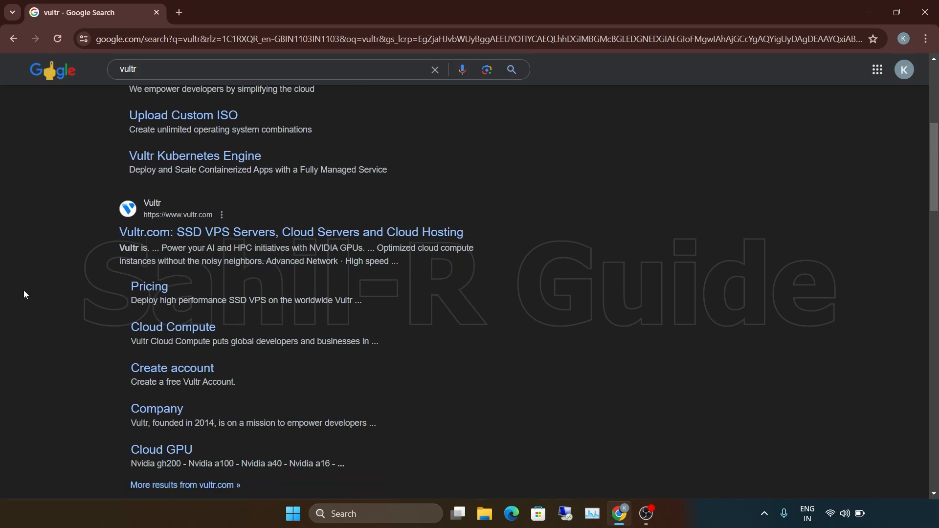
click(169, 198)
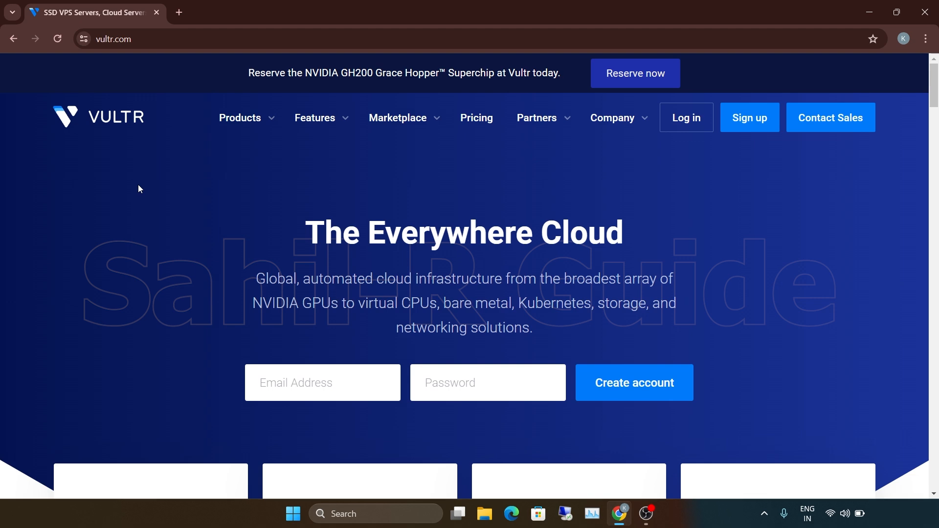
Start a Vultr sign-up, tick the Terms of Service agreement, and choose signing up with Google
click(764, 121)
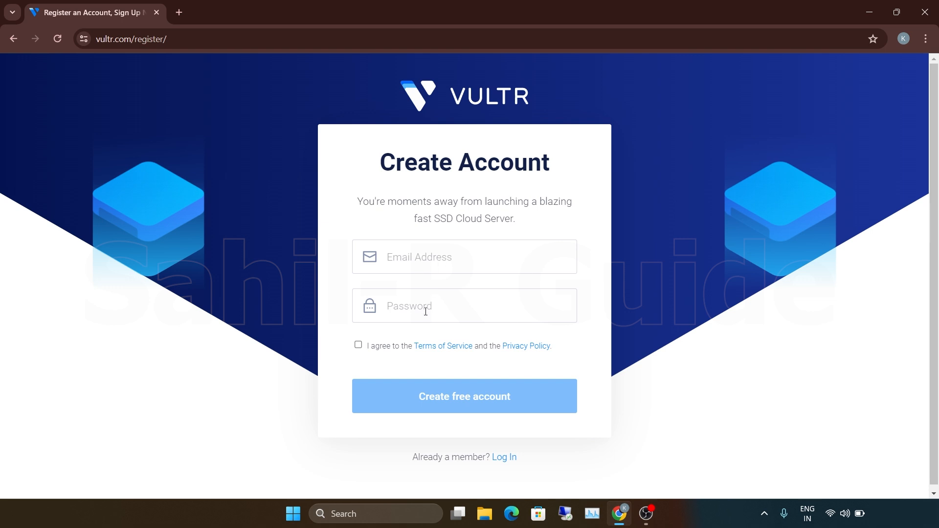
click(432, 254)
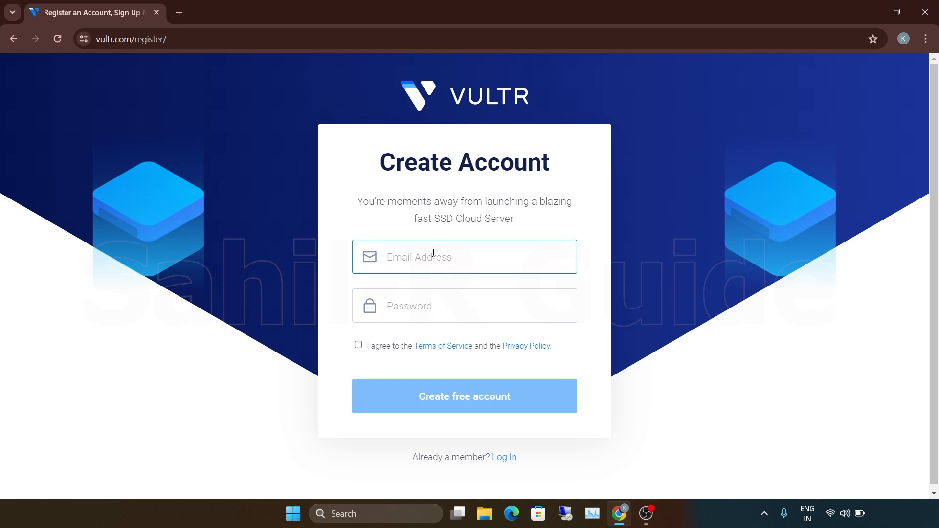
click(420, 303)
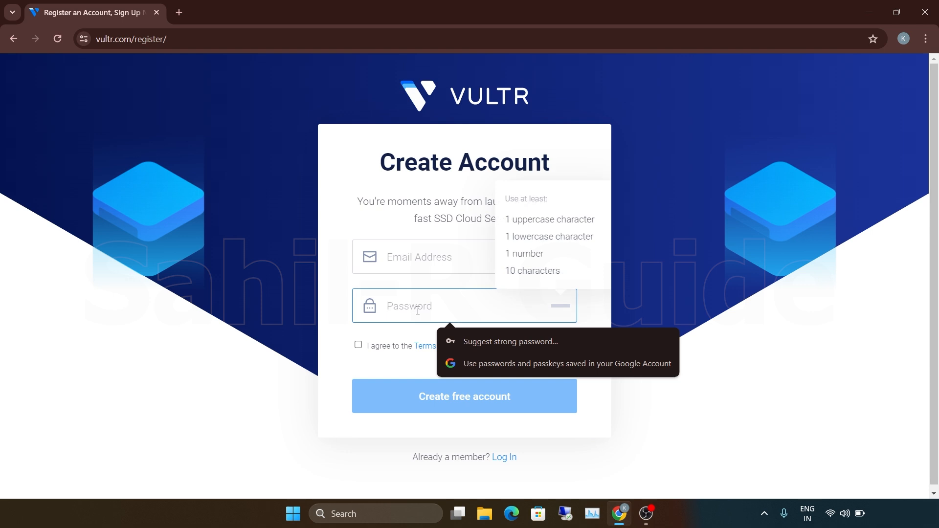
click(331, 304)
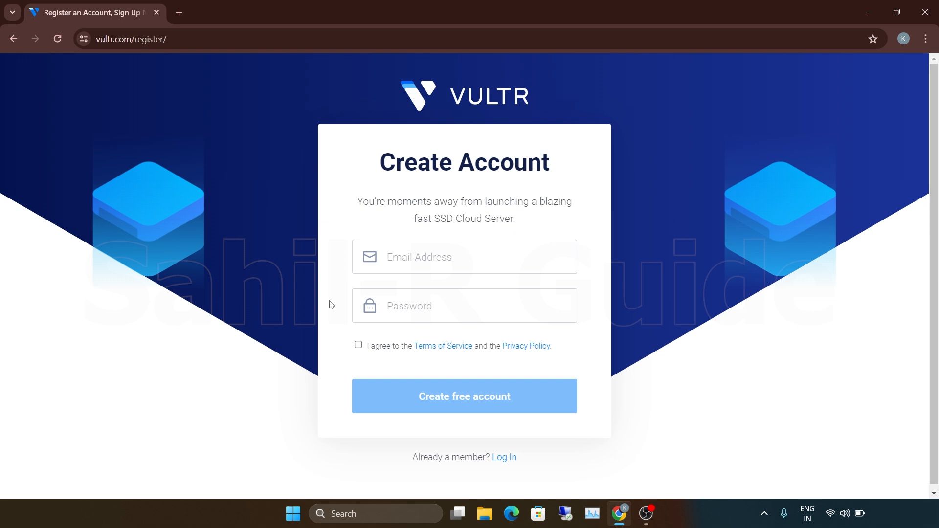
click(358, 345)
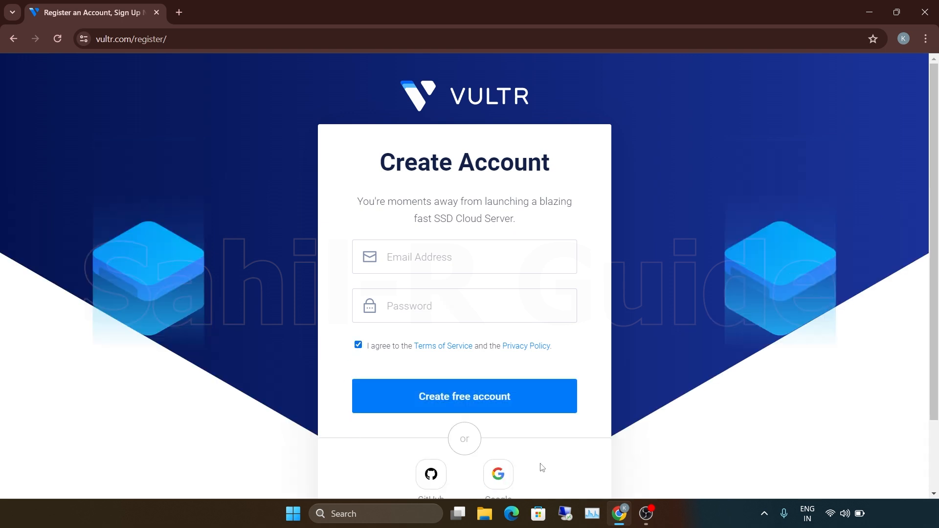
scroll(539, 465, down, 2)
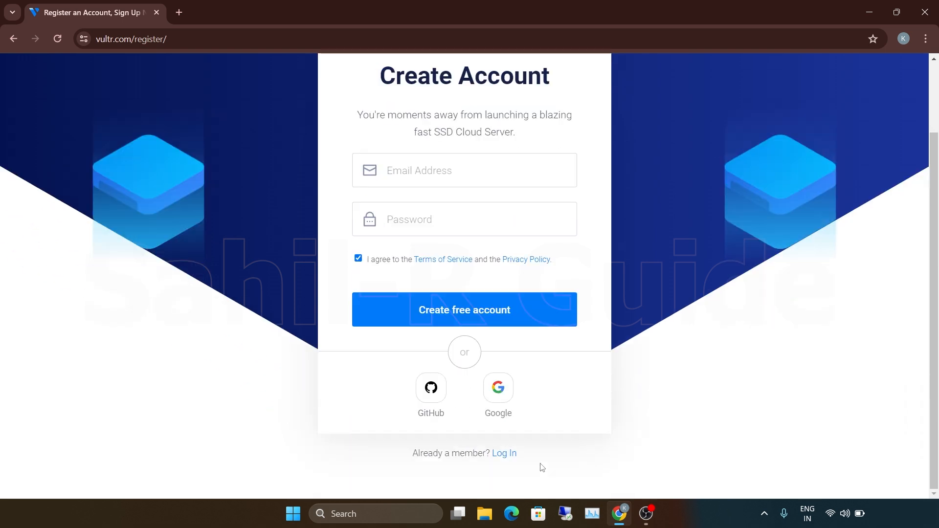
click(499, 394)
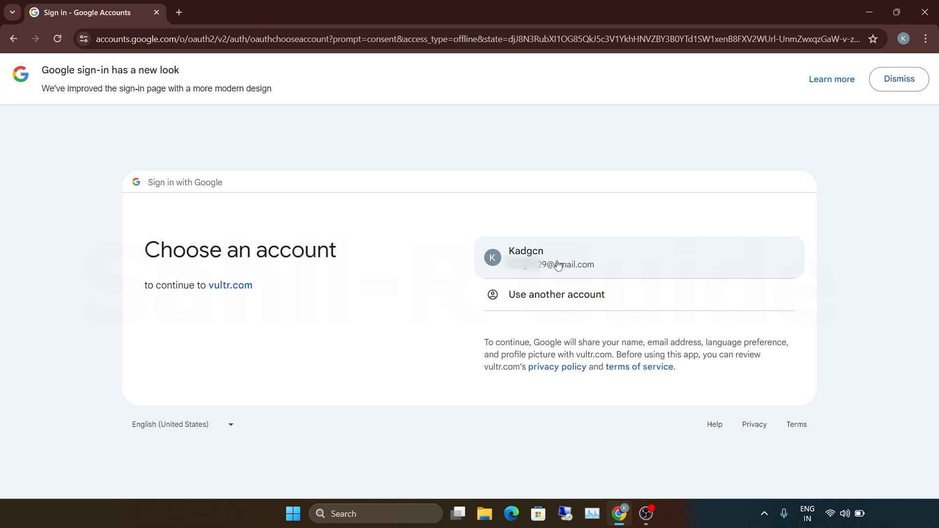
Pick the Google account and confirm signing in to vultr.com
click(554, 260)
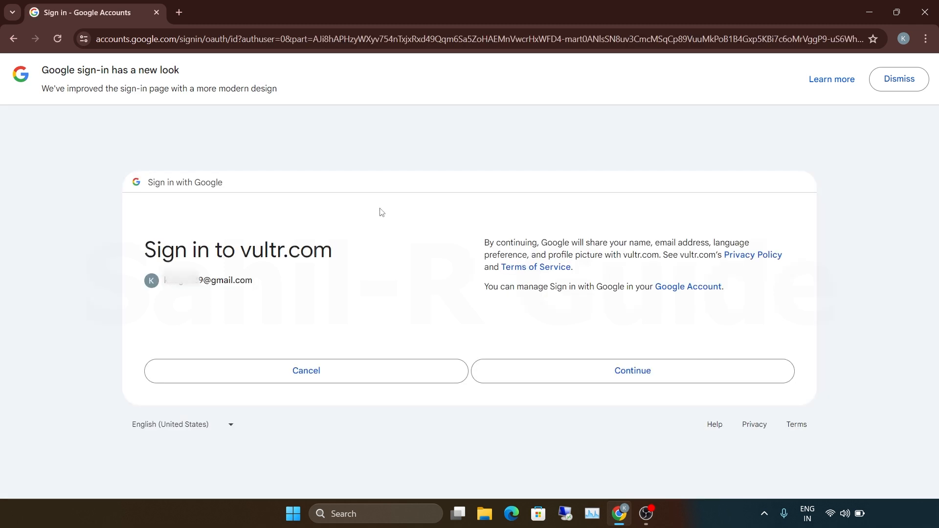
click(553, 375)
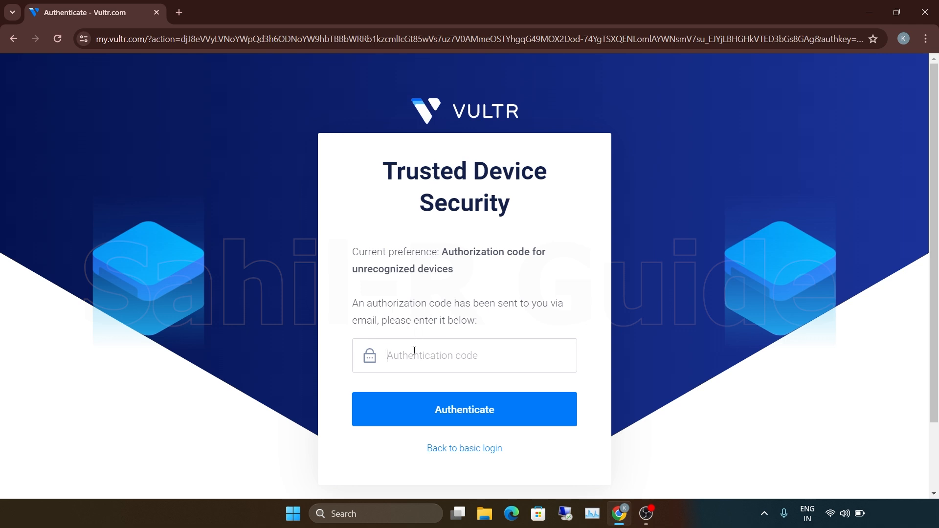
Select the security code in Gmail's Vultr Session Verification email and return to the Vultr tab
click(181, 16)
click(816, 77)
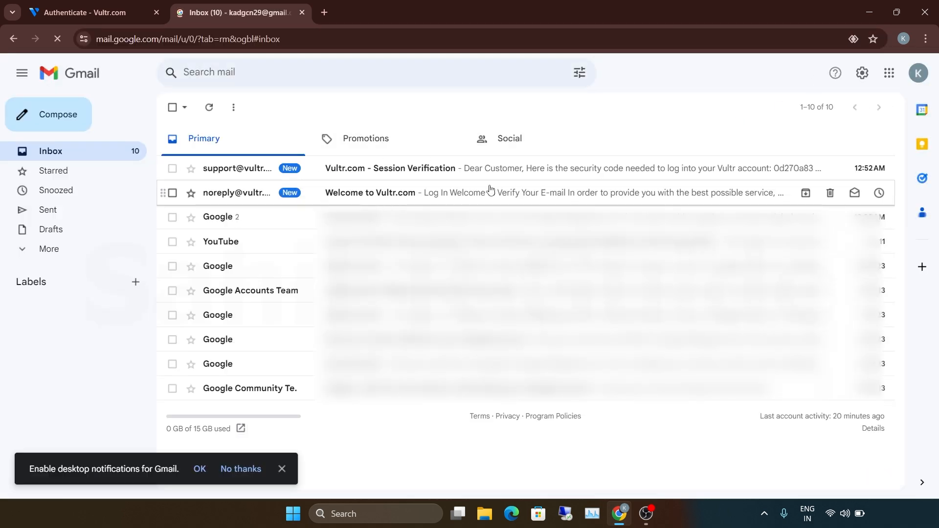
click(358, 172)
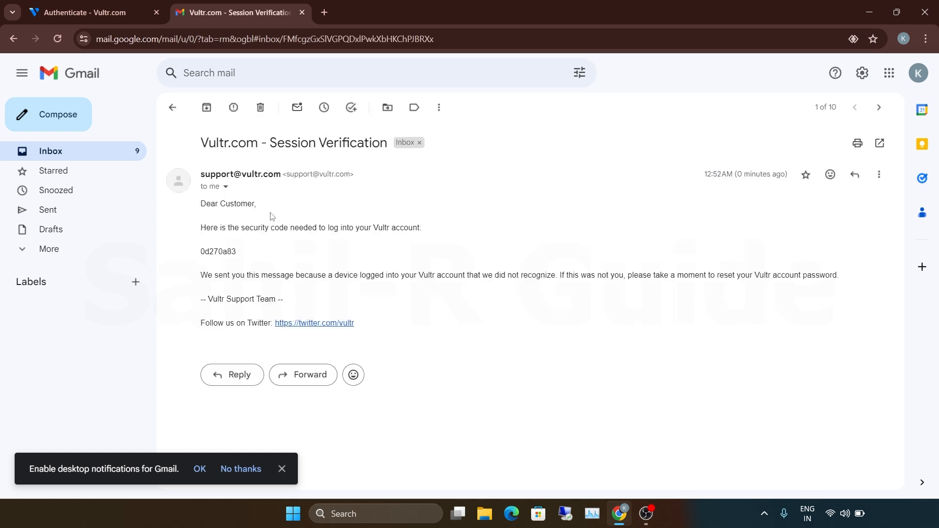
double_click(214, 252)
click(93, 13)
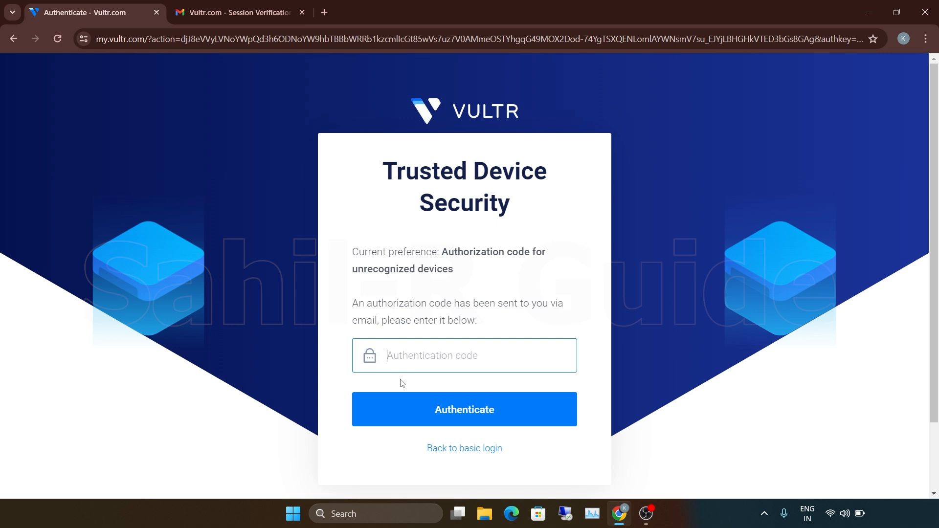
Paste the emailed code to authenticate, accept the updated terms, and open Add a Payment Method
click(451, 410)
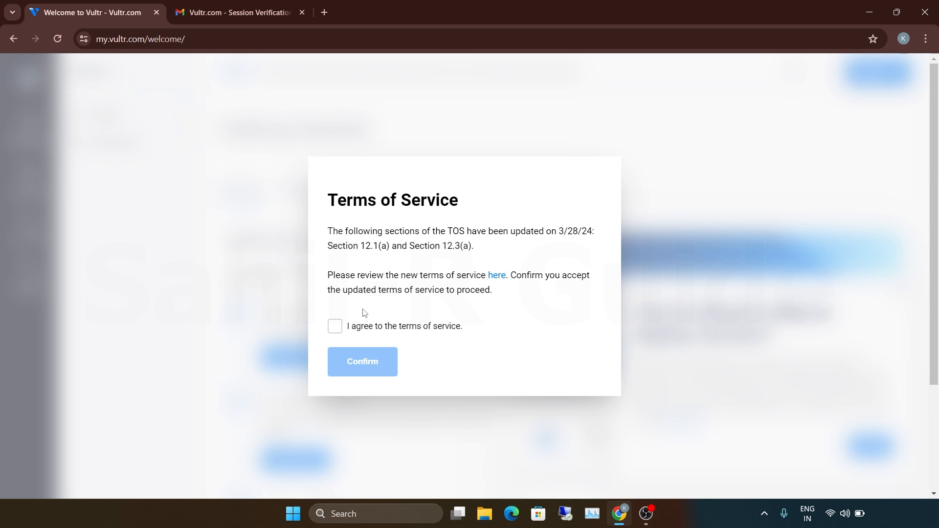
click(335, 327)
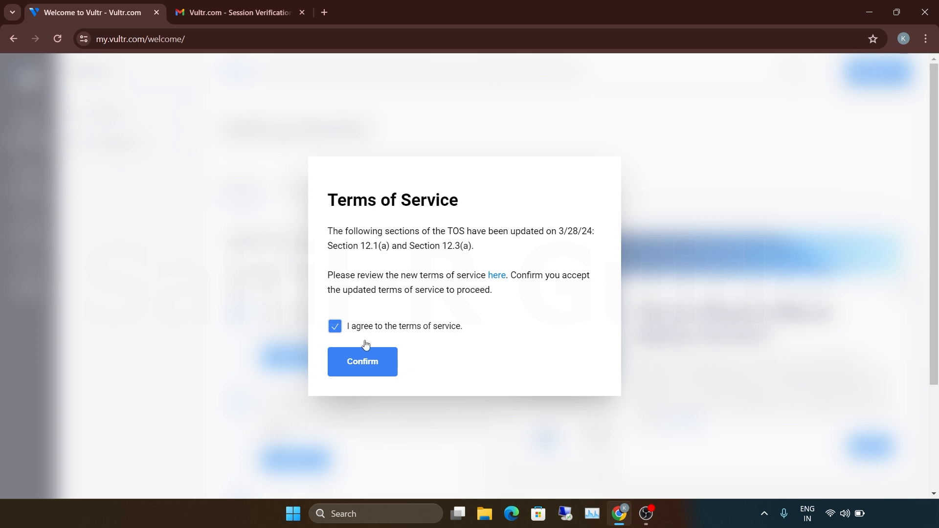
click(384, 363)
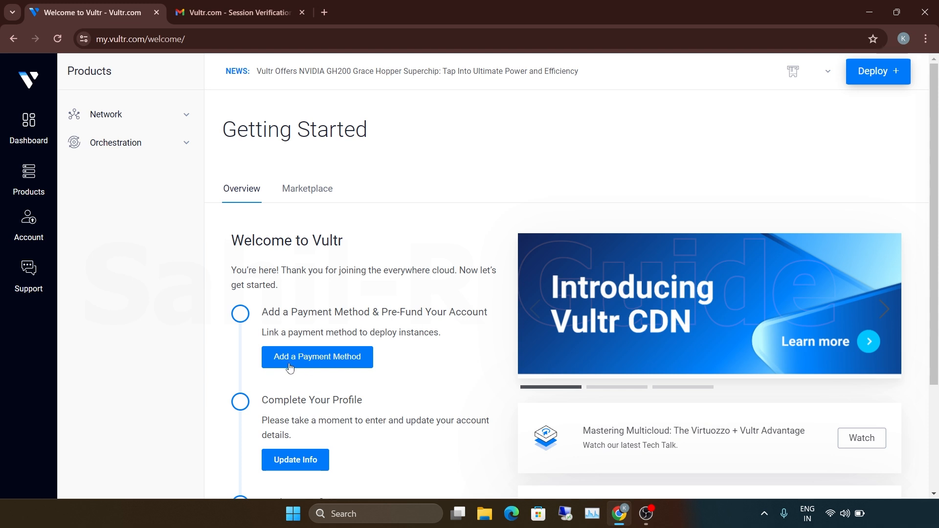
click(342, 358)
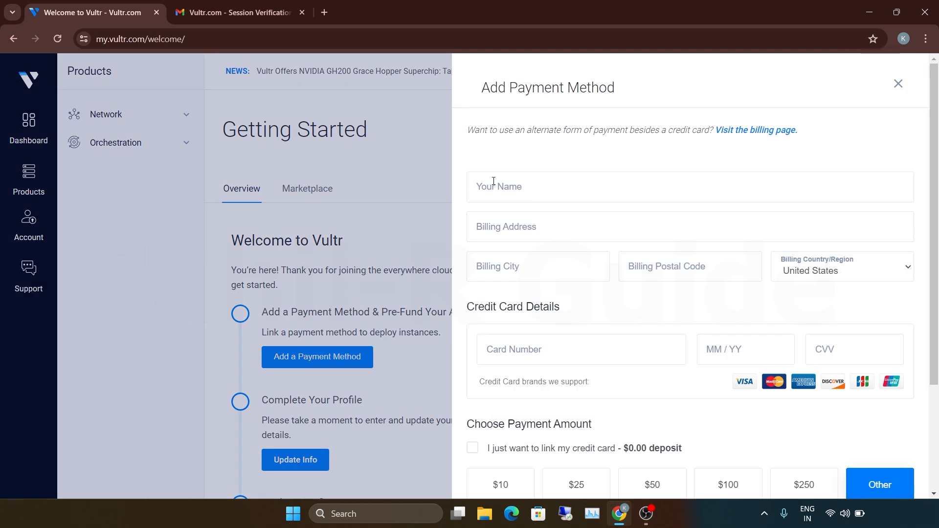
Enter the cardholder's name and fill in the billing address and city fields
click(504, 188)
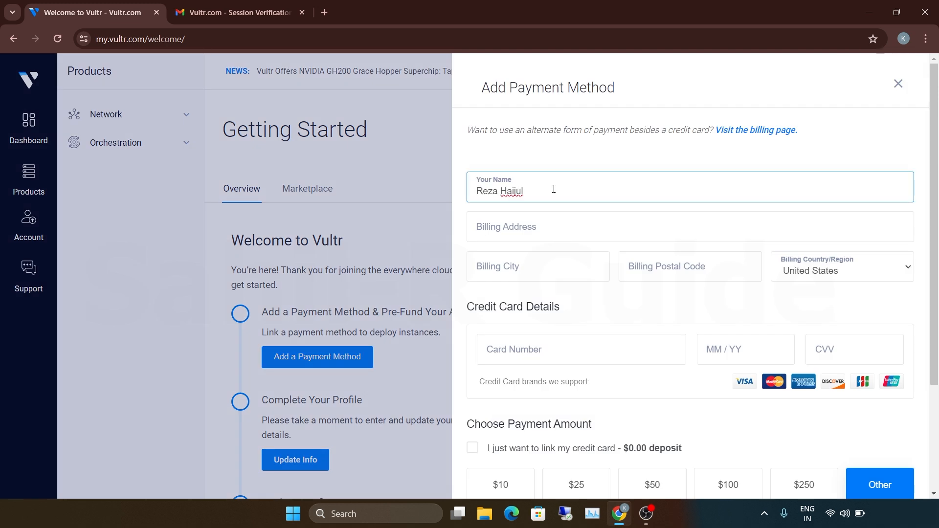
click(525, 229)
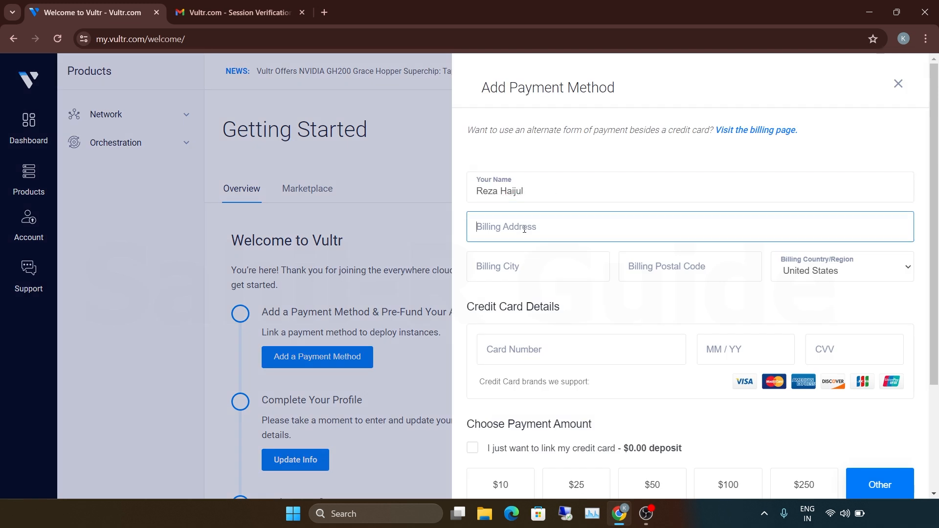
click(537, 264)
click(655, 272)
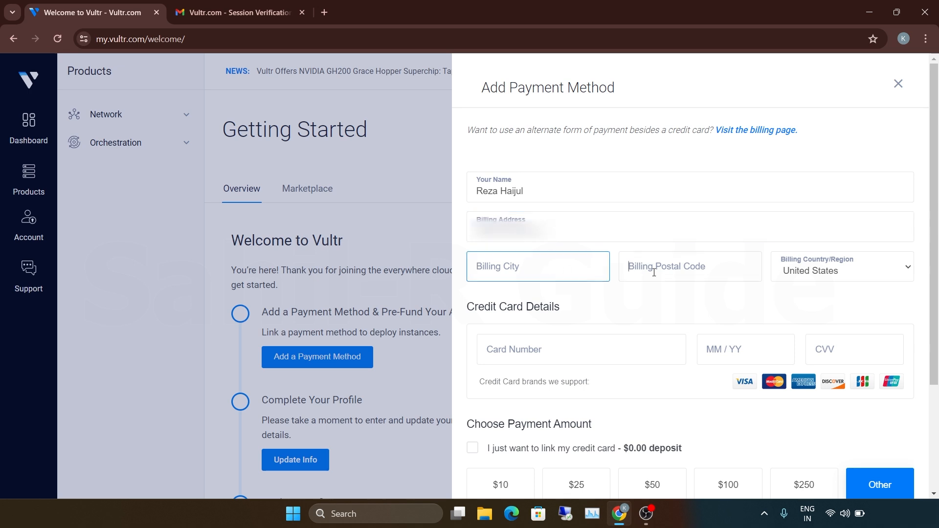
Set the billing country to India
click(870, 272)
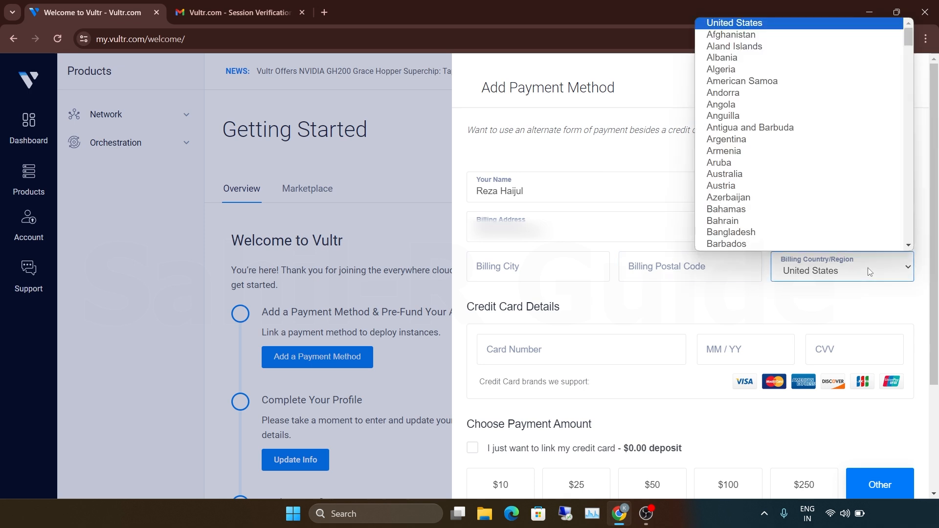
key(i)
scroll(812, 220, down, 2)
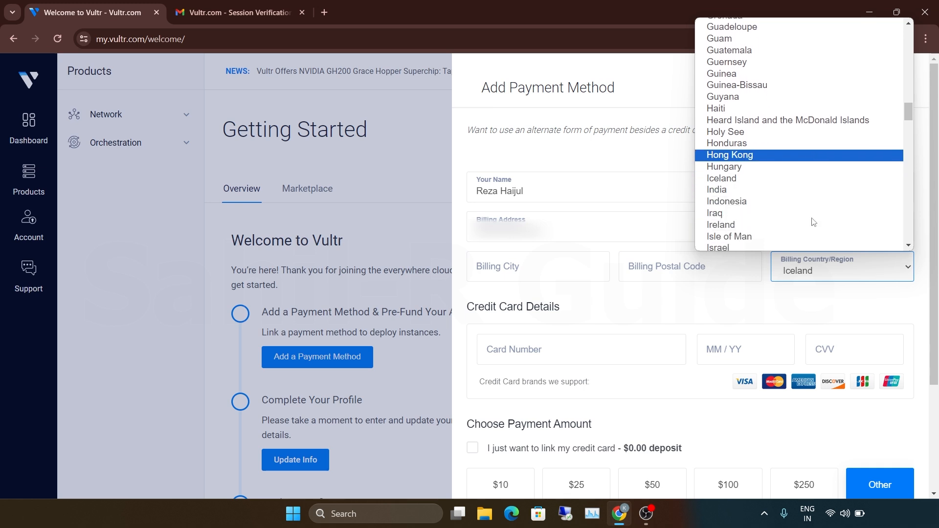
click(739, 192)
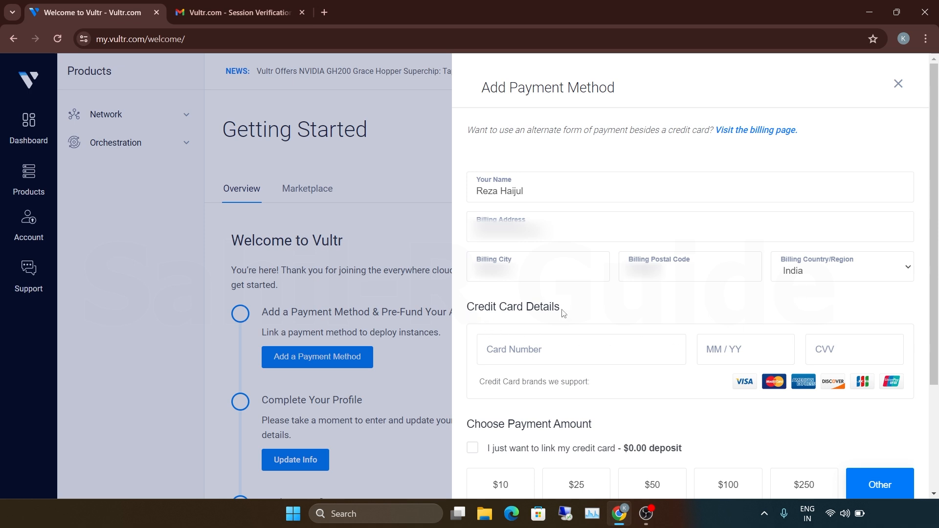
click(585, 343)
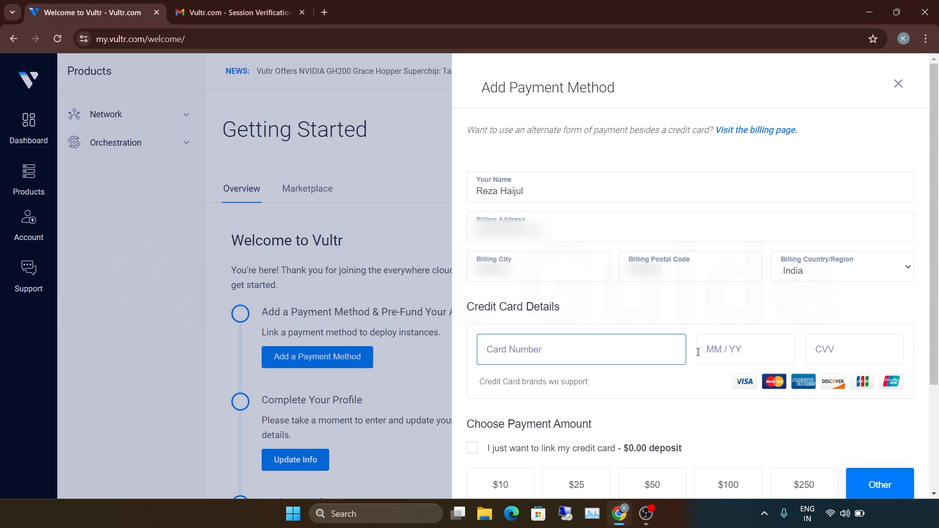
Paste the card number and type the card's expiry date and CVV
click(713, 351)
click(824, 351)
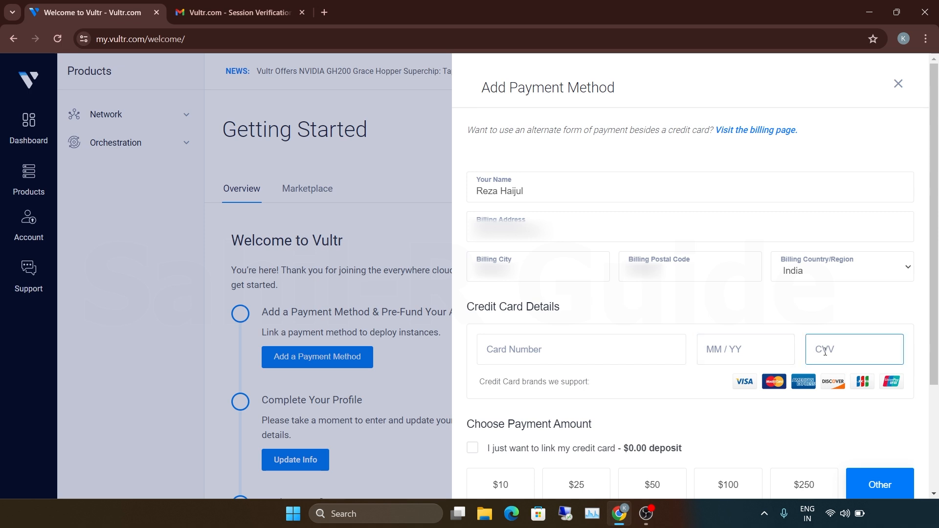
click(688, 327)
click(495, 351)
key(ctrl+v)
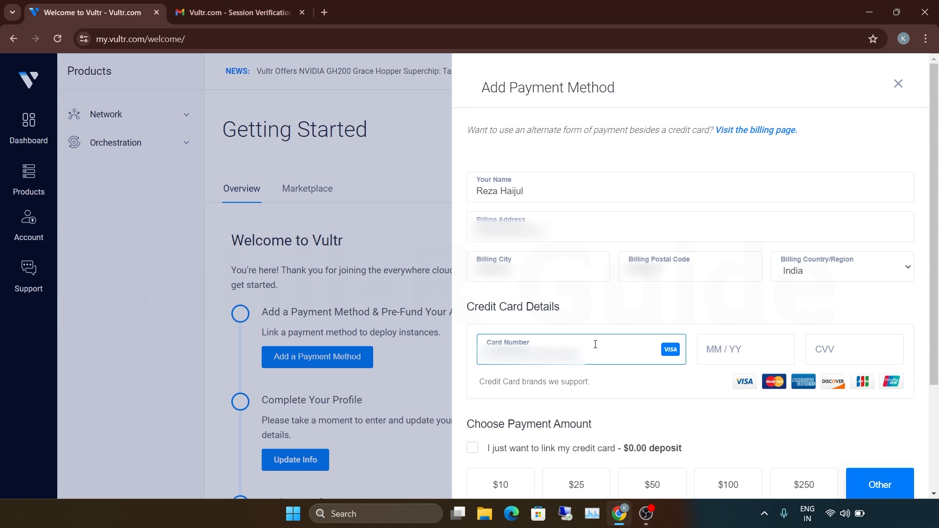
click(725, 350)
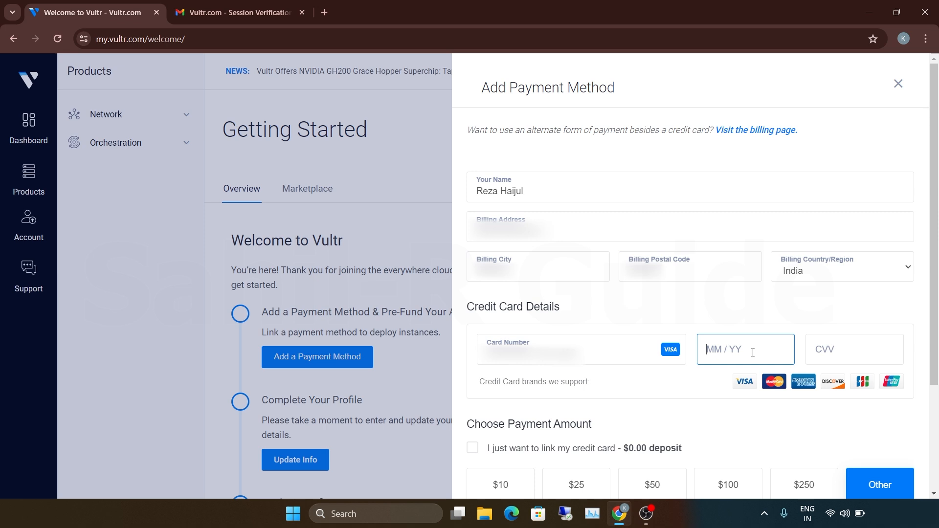
text(0329)
click(839, 354)
click(781, 413)
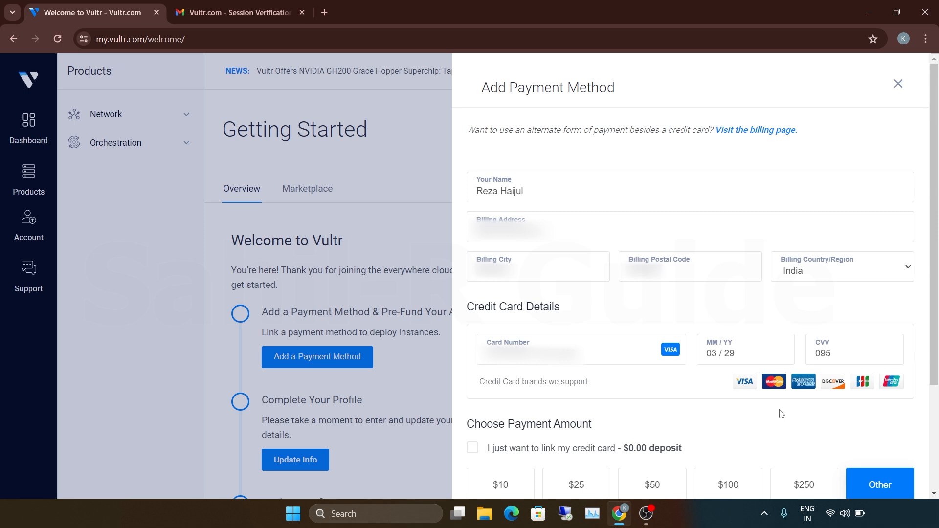
scroll(782, 414, down, 4)
Pay a custom $5 deposit by credit card, declining to save the card in the browser
click(514, 341)
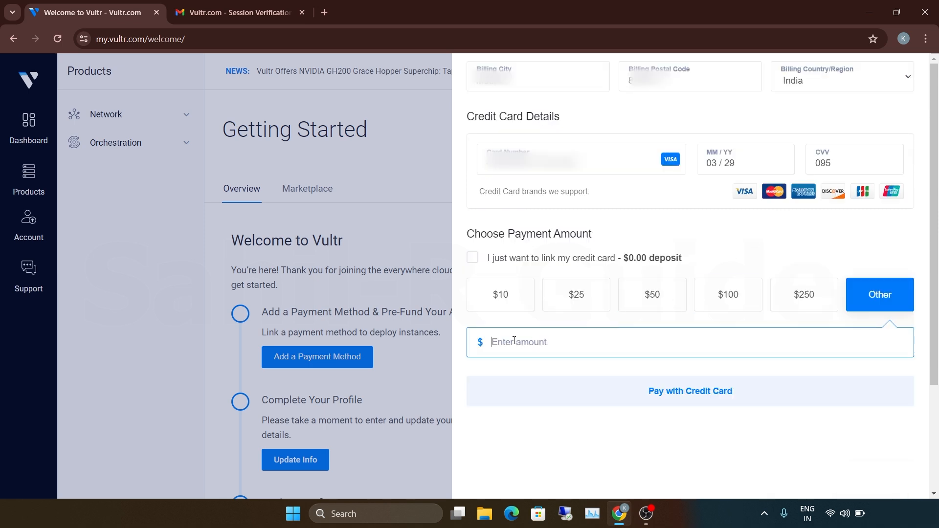
text(5)
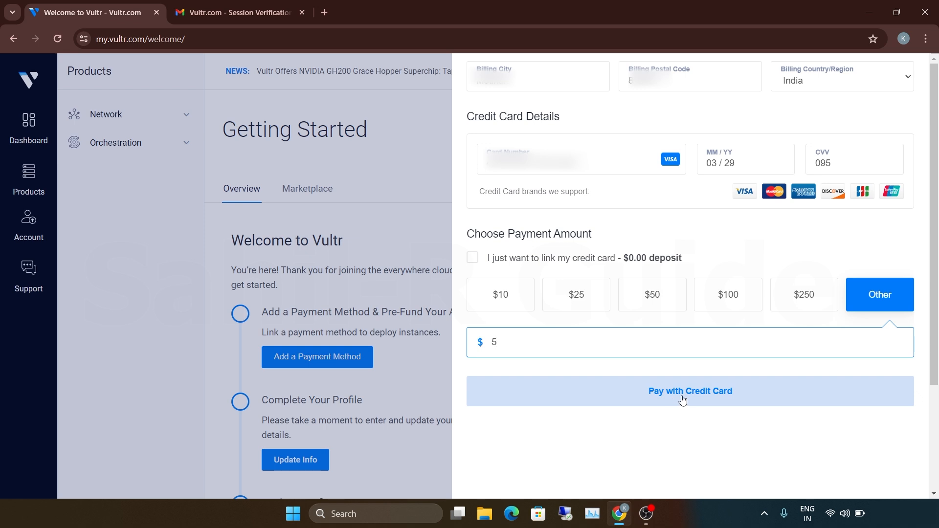
click(627, 398)
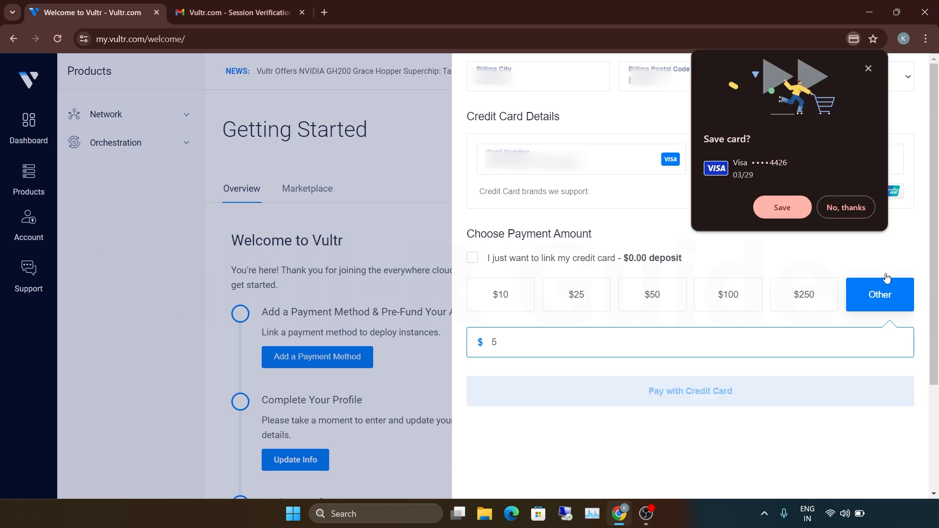
click(859, 210)
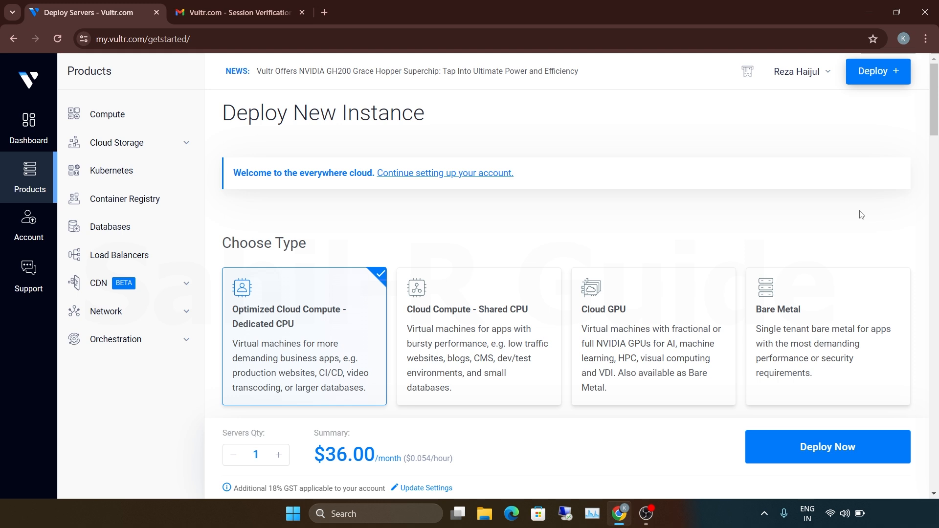
Bring up the Gift Code entry under Account's Make a Payment, then open a new browser tab
click(28, 231)
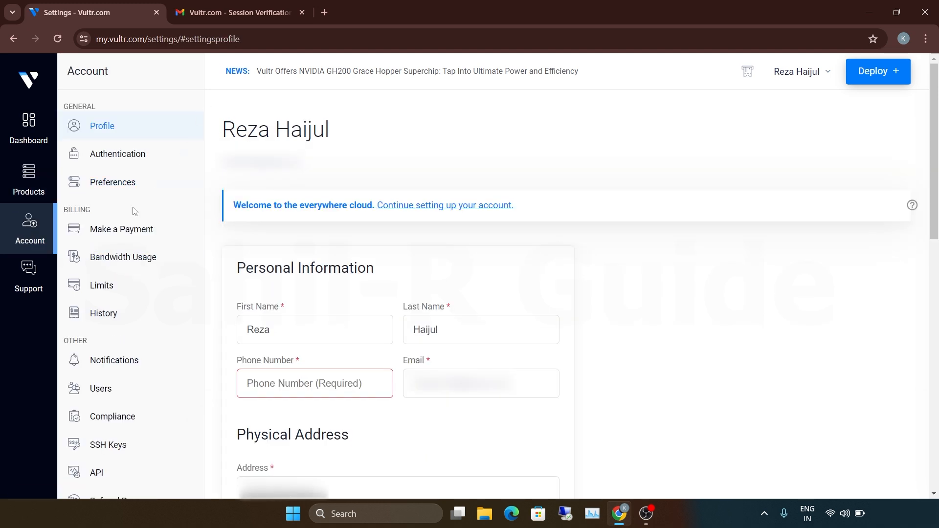
click(133, 231)
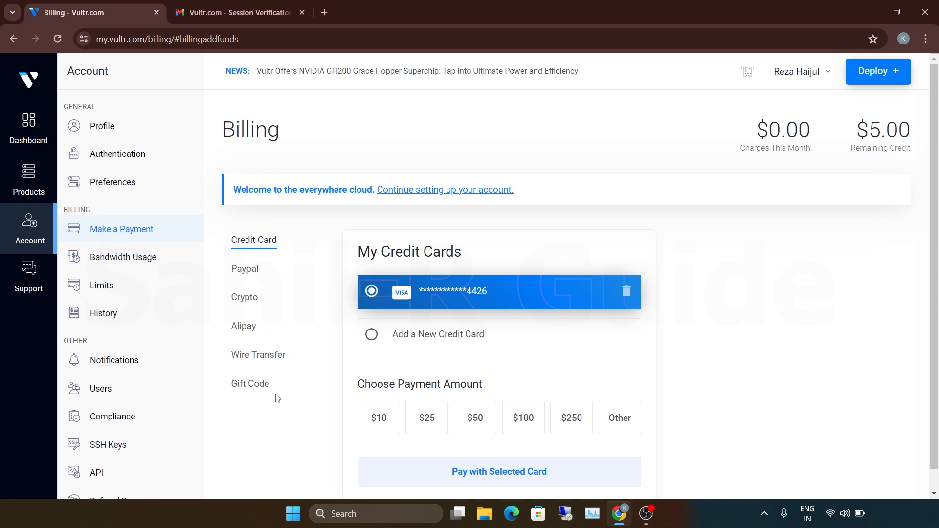
click(256, 387)
click(406, 288)
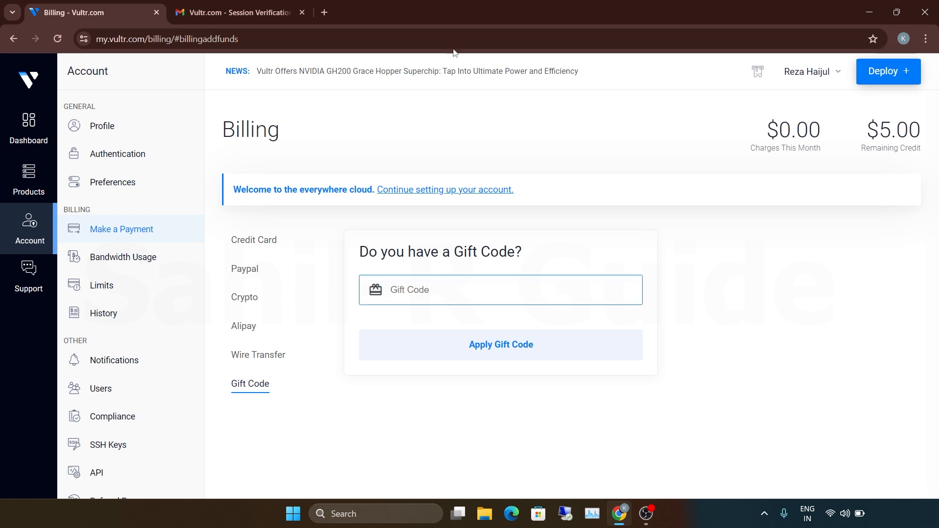
click(324, 13)
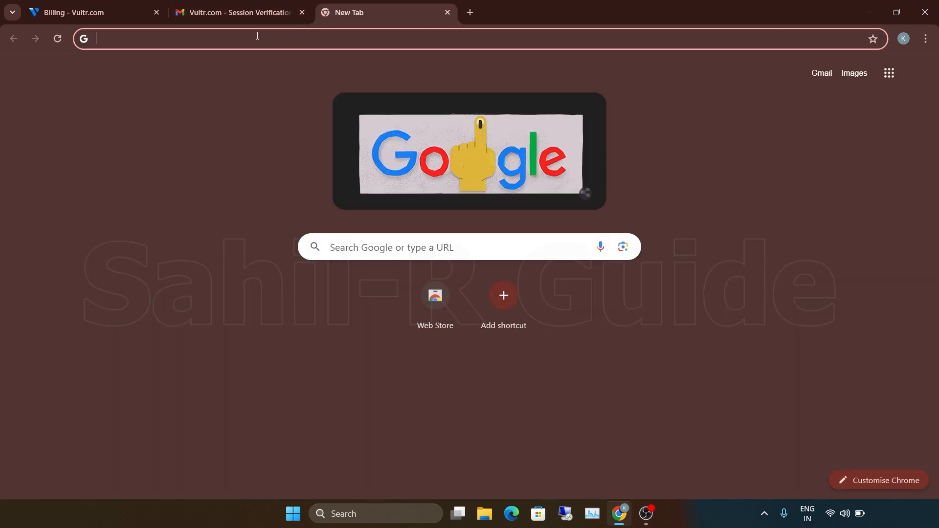
Search Google for 'vultr promo code' in the new tab
click(258, 36)
text(vultr promo code)
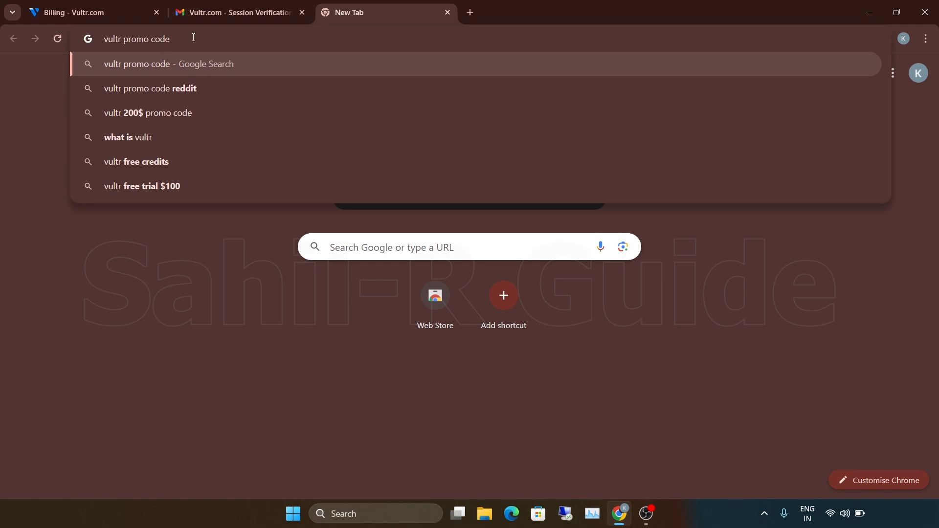
key(Return)
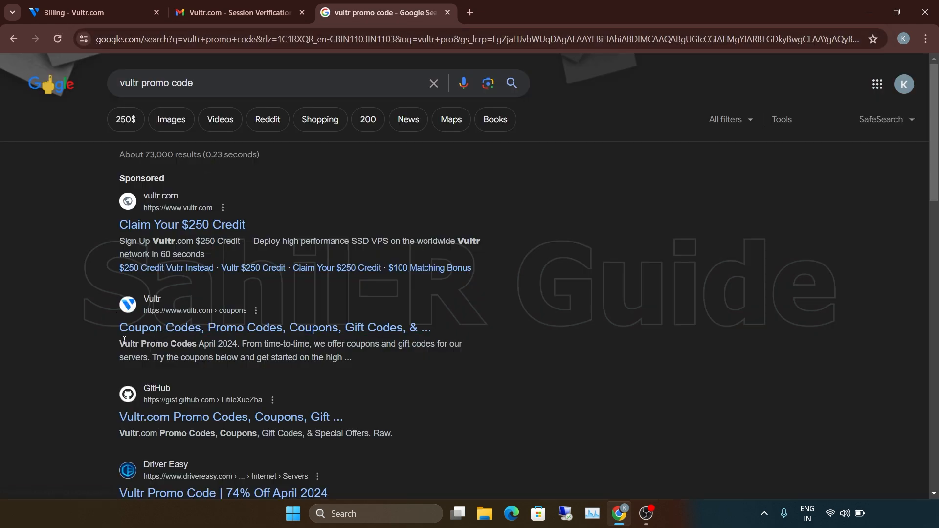
Copy the FLYTWOHUNDRED coupon from Vultr's coupons page and paste it into the Billing Gift Code field
click(186, 333)
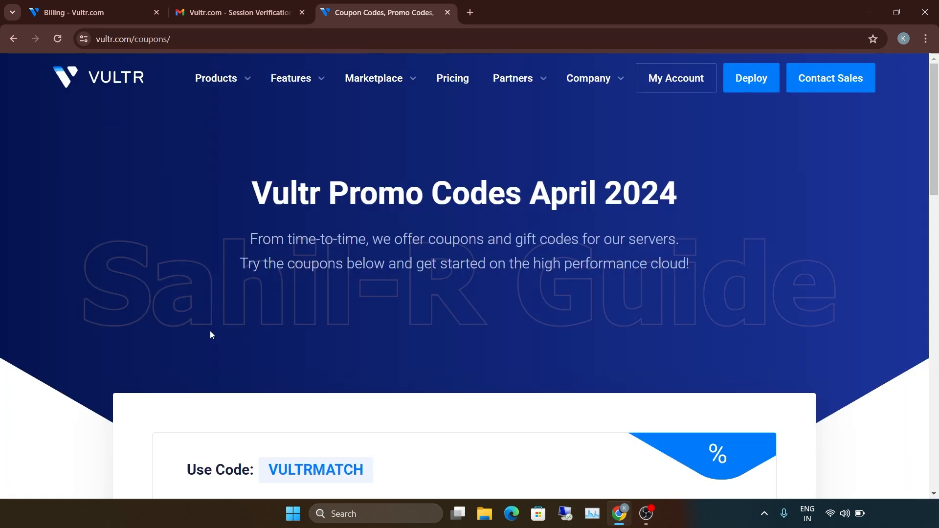
scroll(209, 330, down, 8)
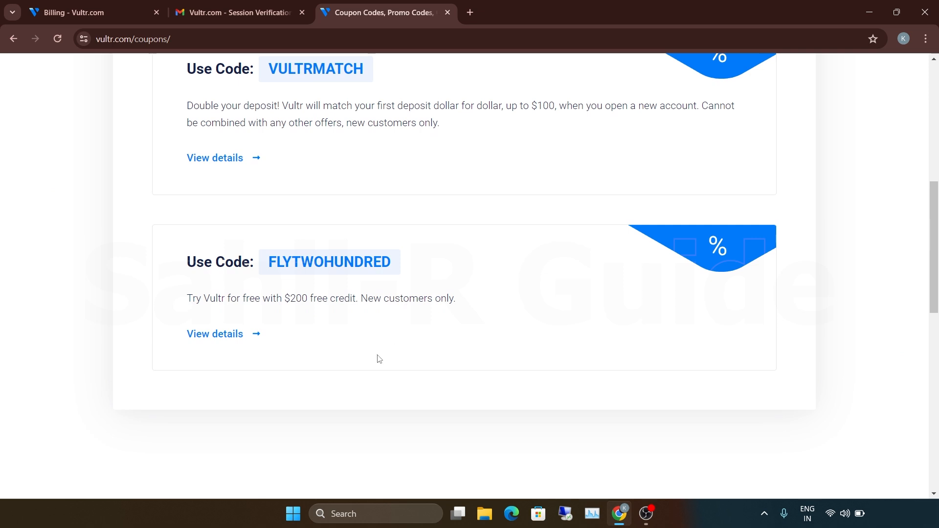
click(314, 267)
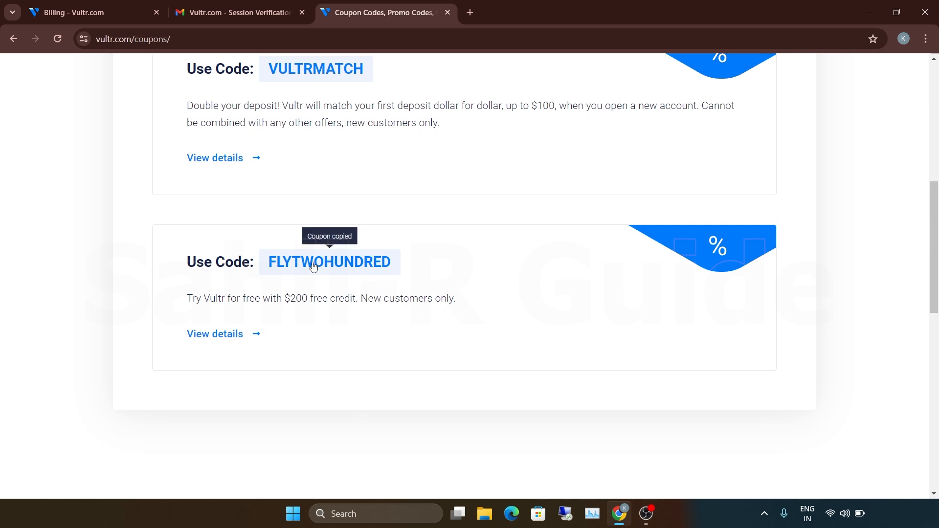
click(72, 15)
click(417, 281)
text(FLYTWOHUNDRED)
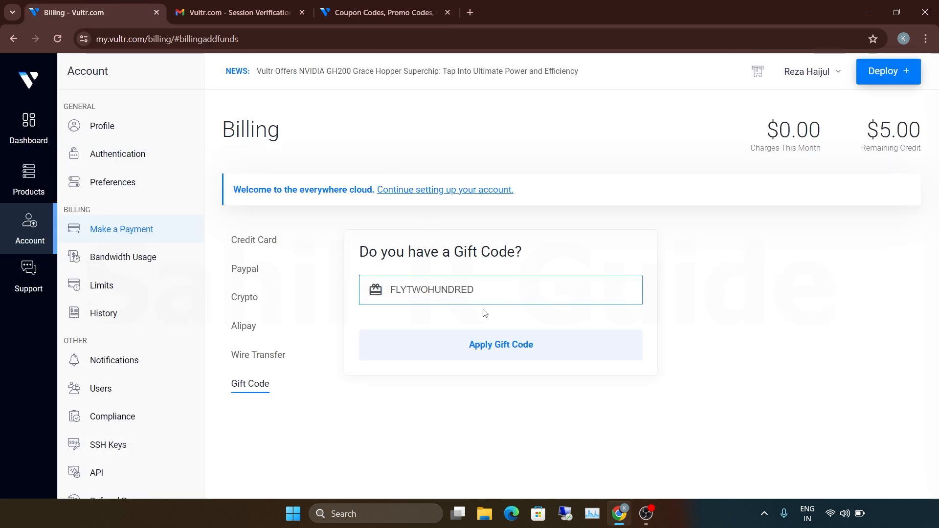
Apply the FLYTWOHUNDRED gift code and confirm the $205.00 credit in billing history
click(493, 346)
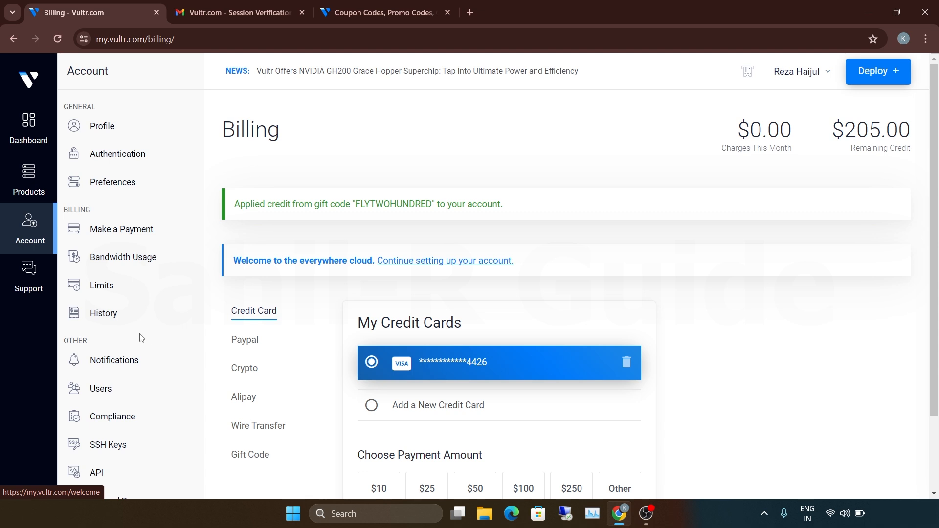
click(101, 318)
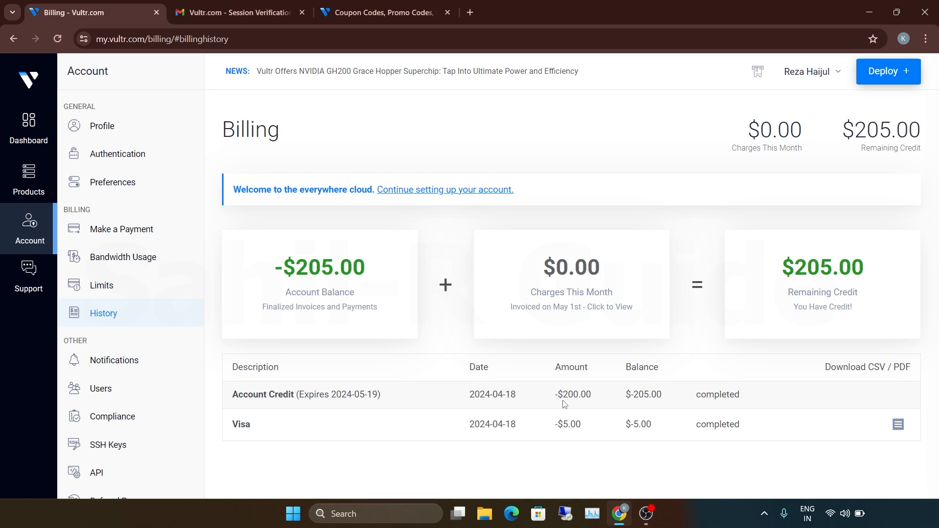
click(30, 82)
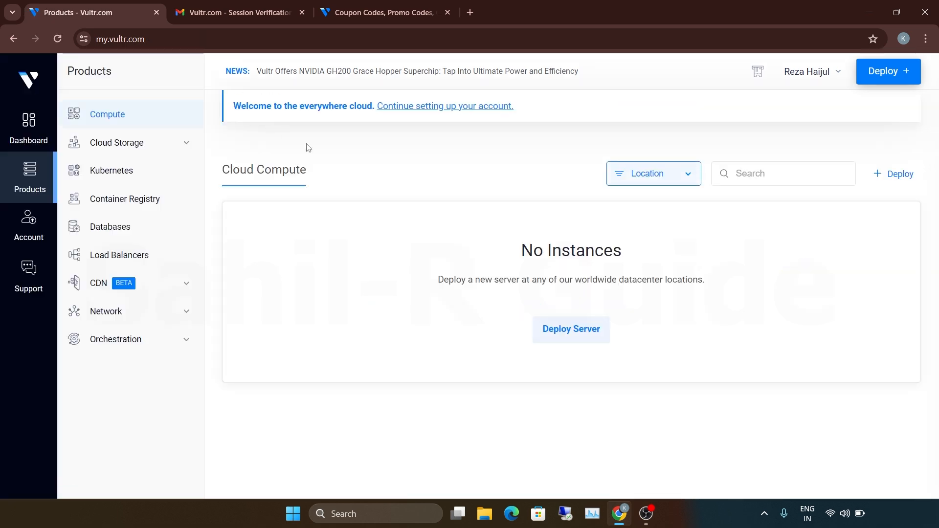
Start a Deploy Server and scroll through the Deploy New Instance plan options
click(564, 339)
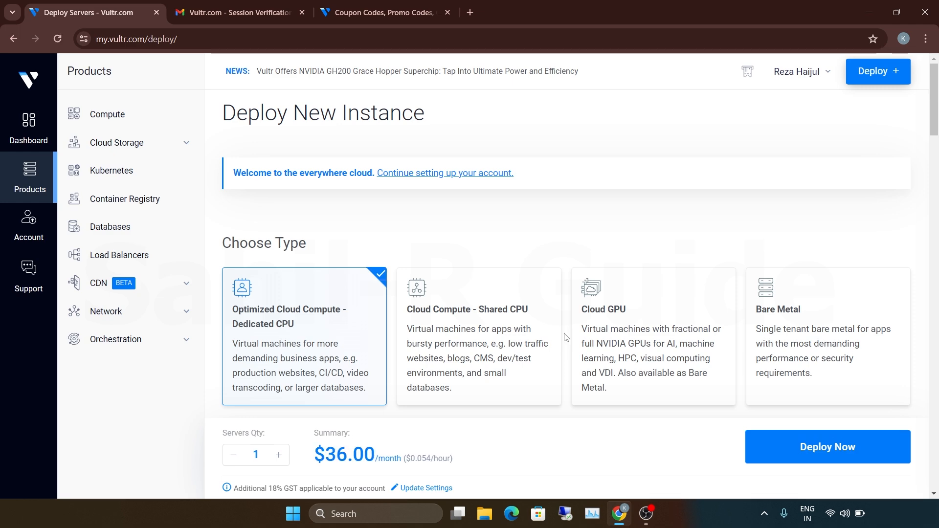
scroll(566, 337, down, 10)
scroll(566, 338, down, 12)
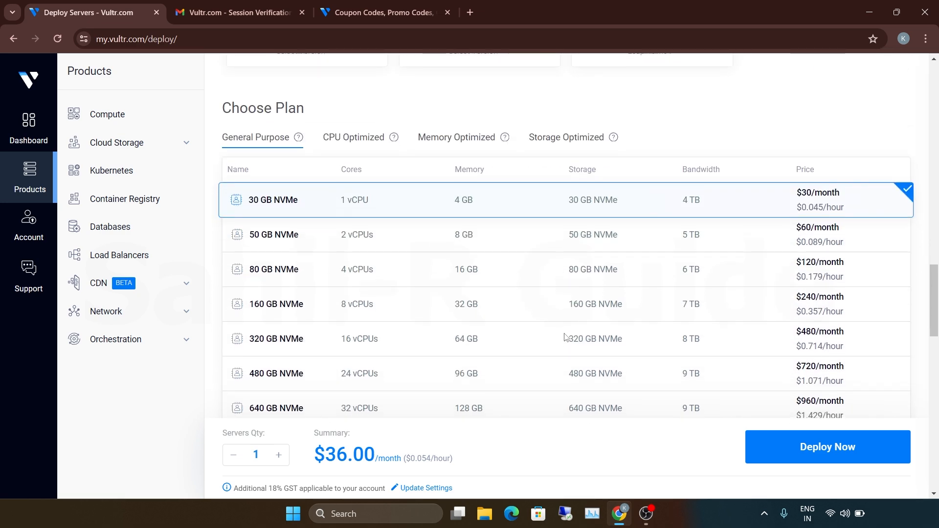
scroll(566, 337, down, 15)
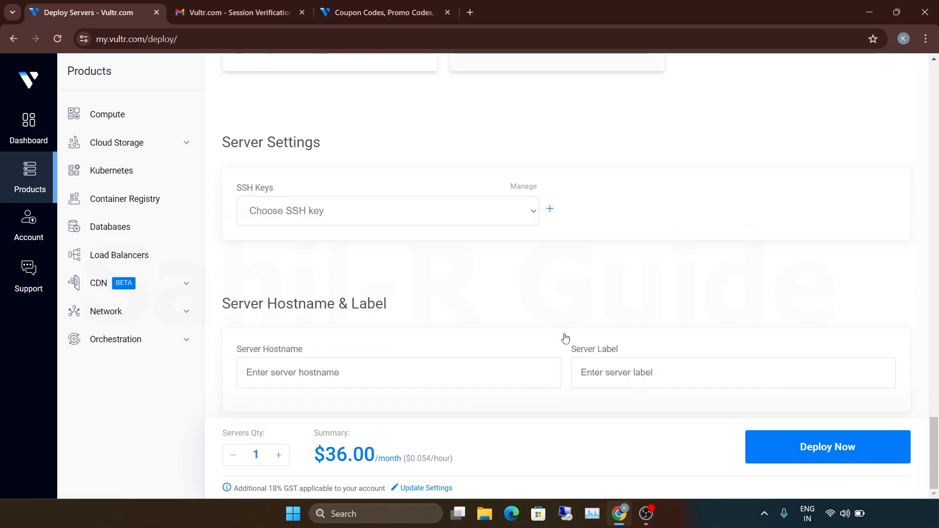